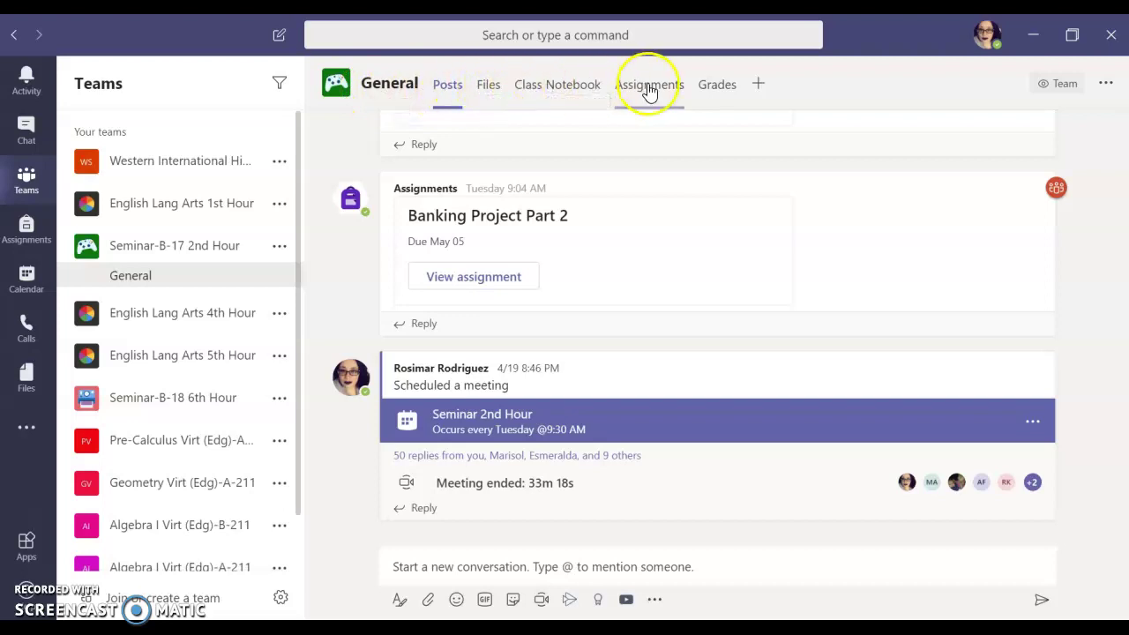
- Add the existing form Online Daily Attendance Seminar 2nd to the General channel as a Forms tab that collects responses
click(758, 85)
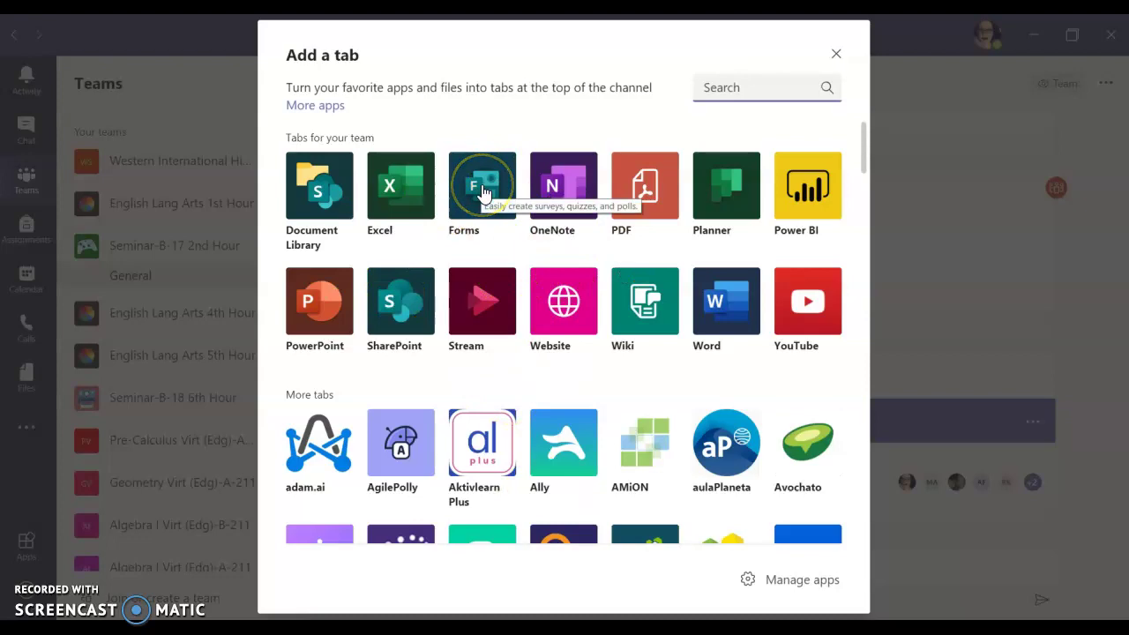
key(Escape)
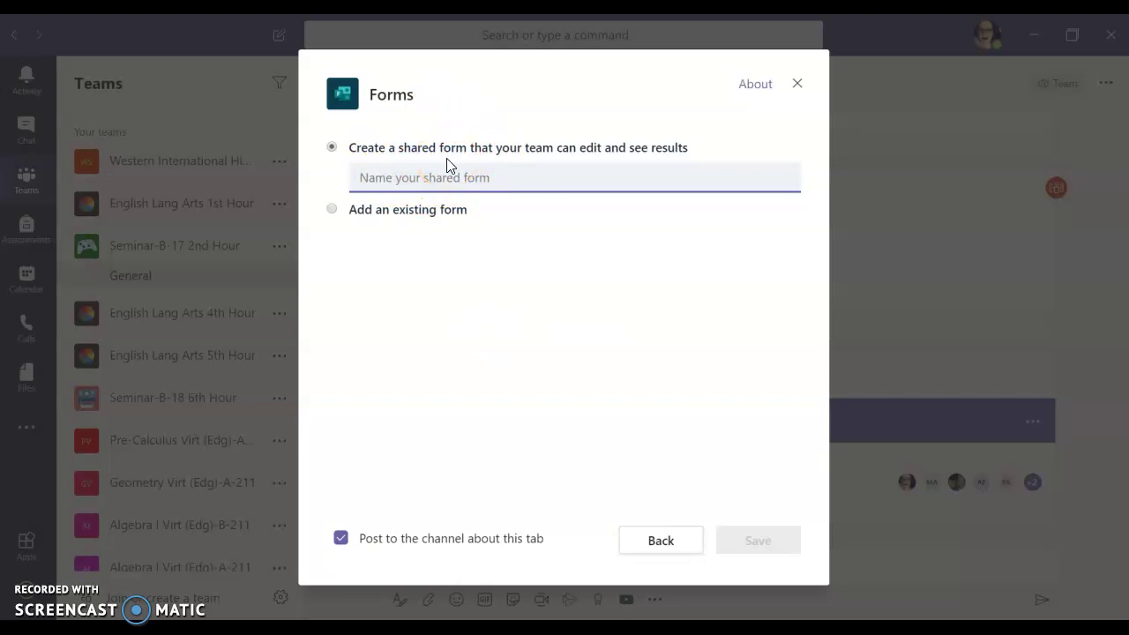
click(331, 211)
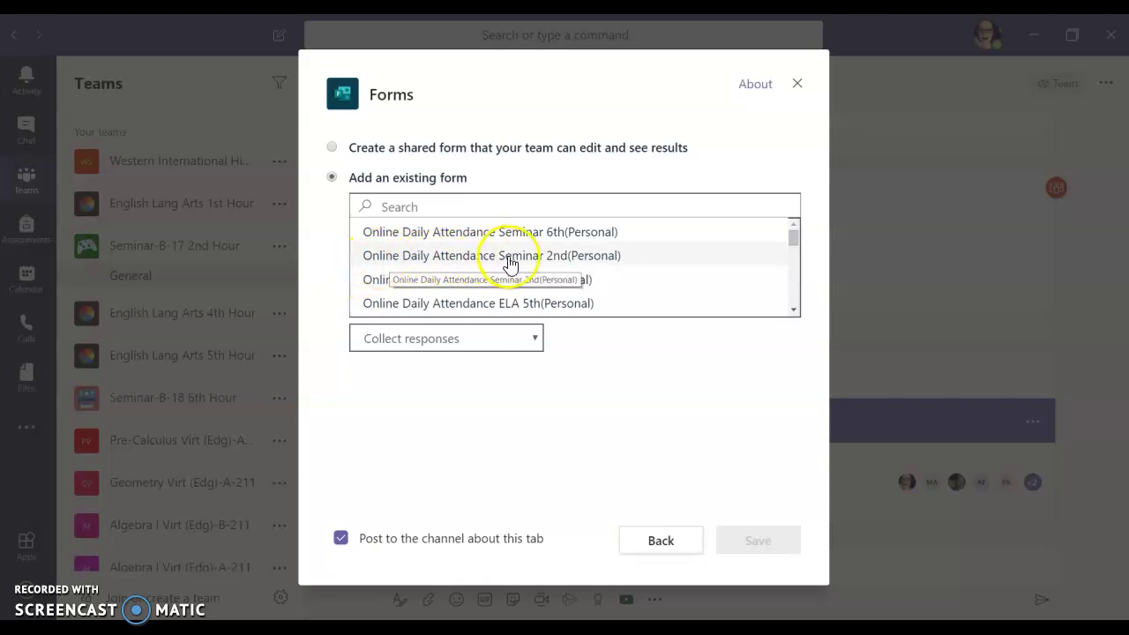
click(573, 263)
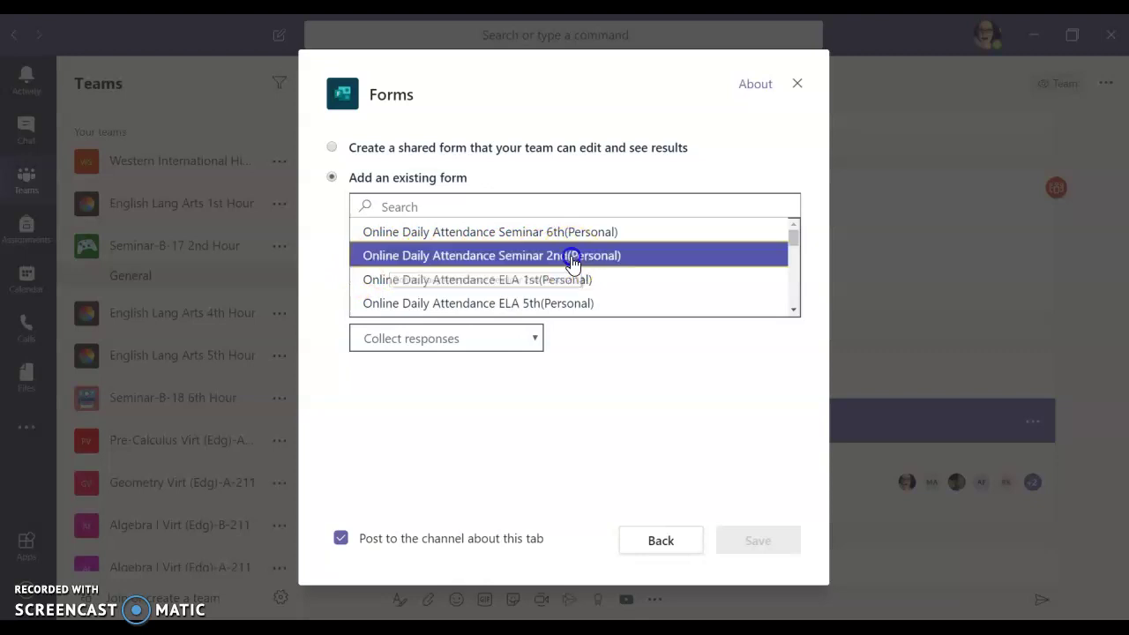
click(469, 344)
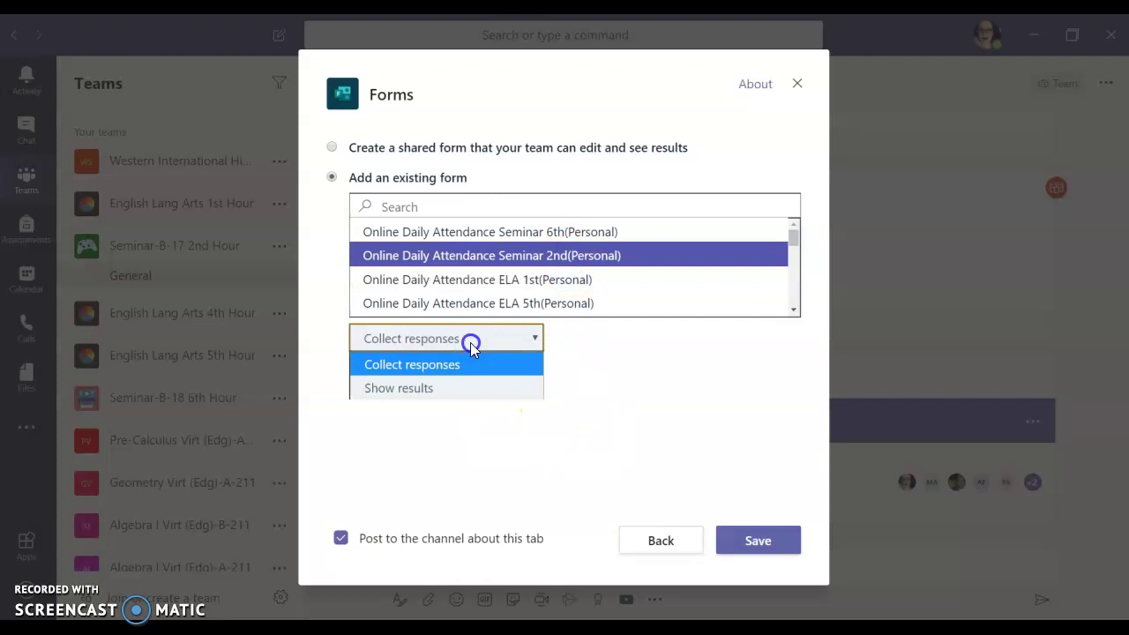
click(470, 344)
click(573, 453)
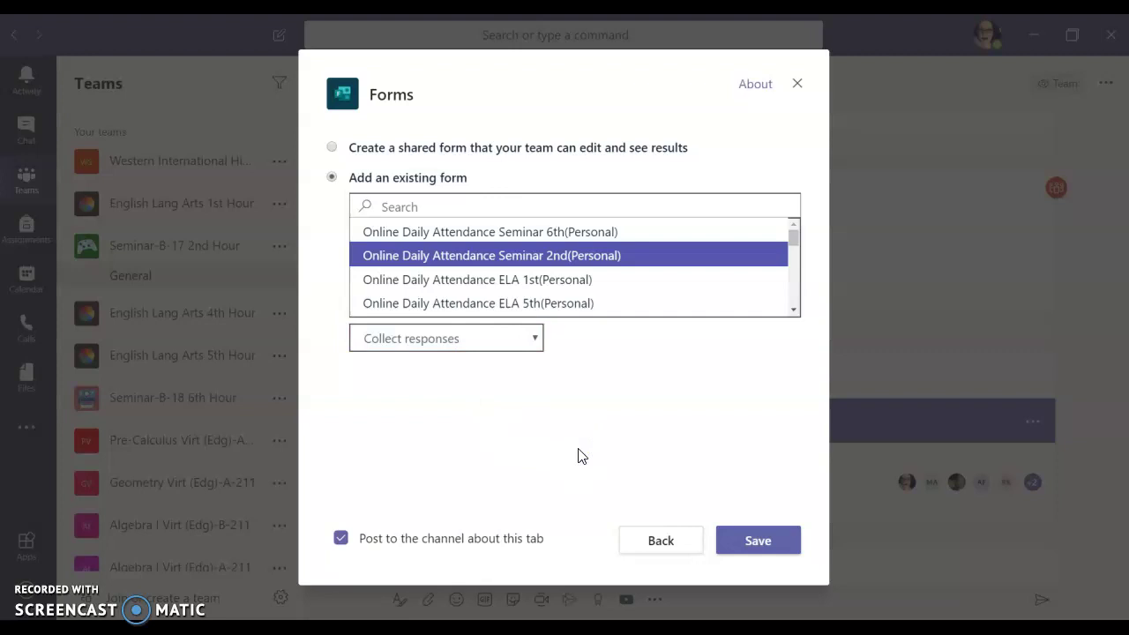
click(769, 545)
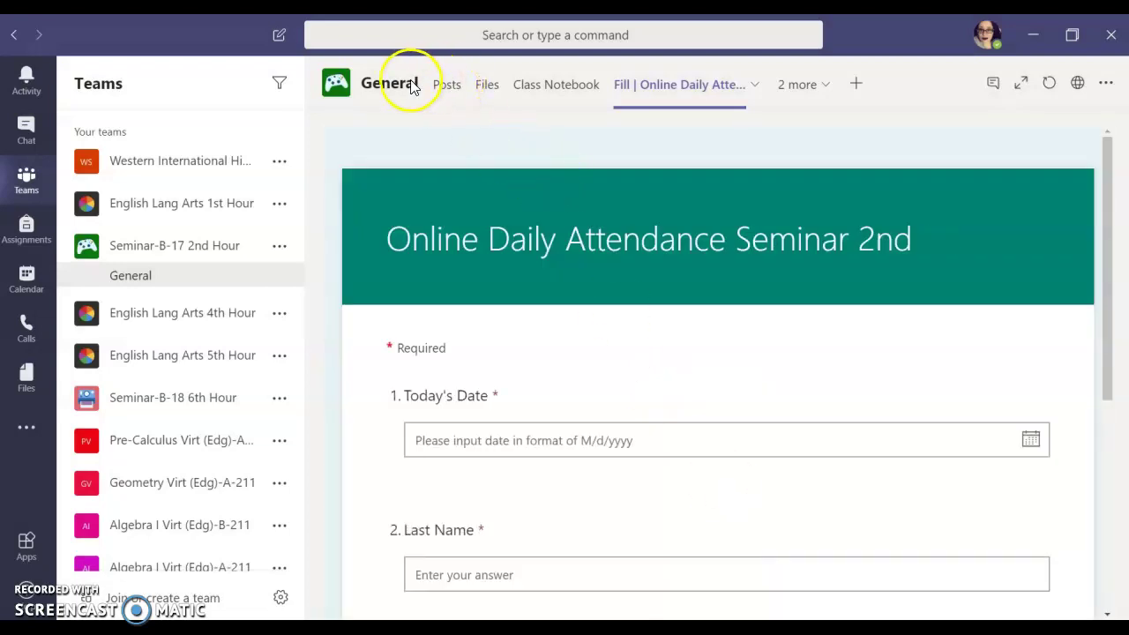
- Return to the channel's posts and reopen the Online Daily Attendance Seminar 2nd form tab from the hidden tabs
click(38, 198)
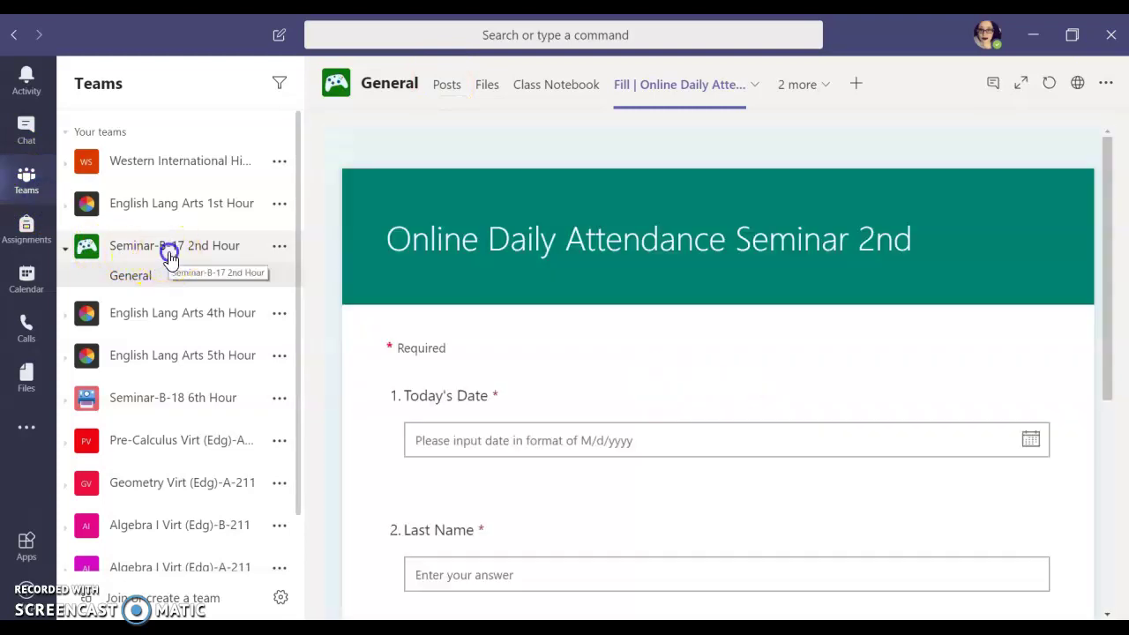
click(169, 256)
click(447, 84)
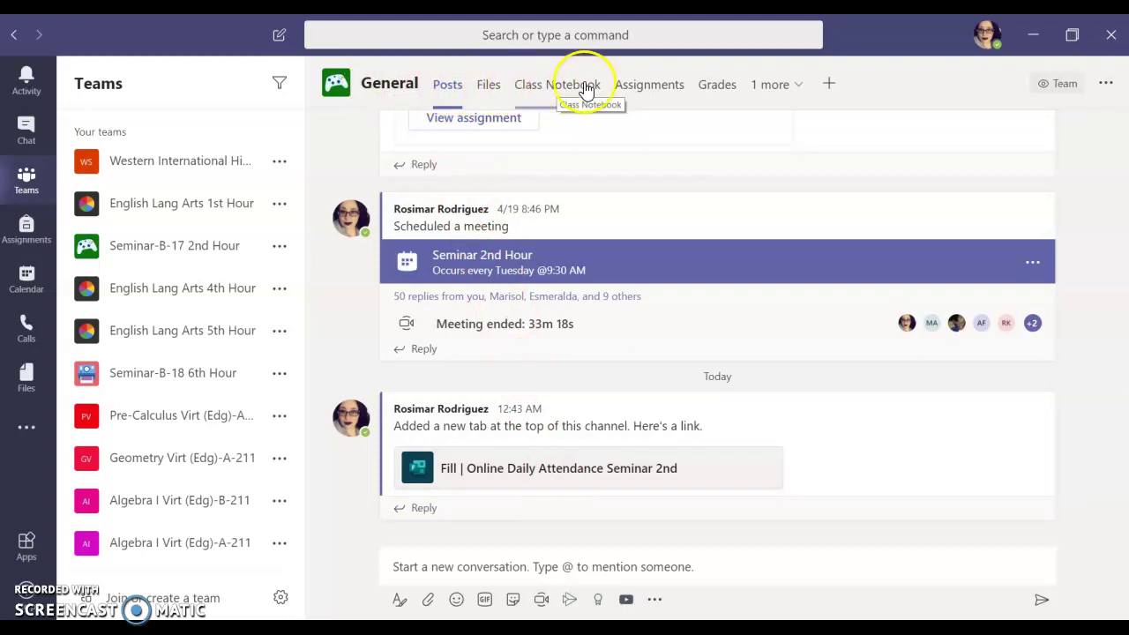
click(795, 95)
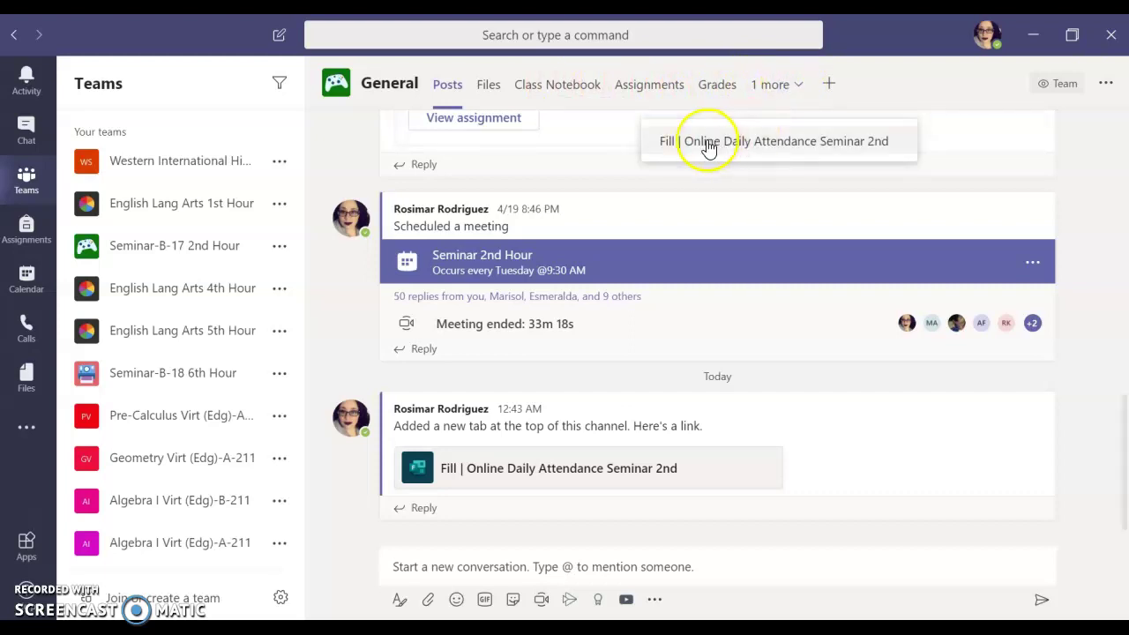
click(759, 153)
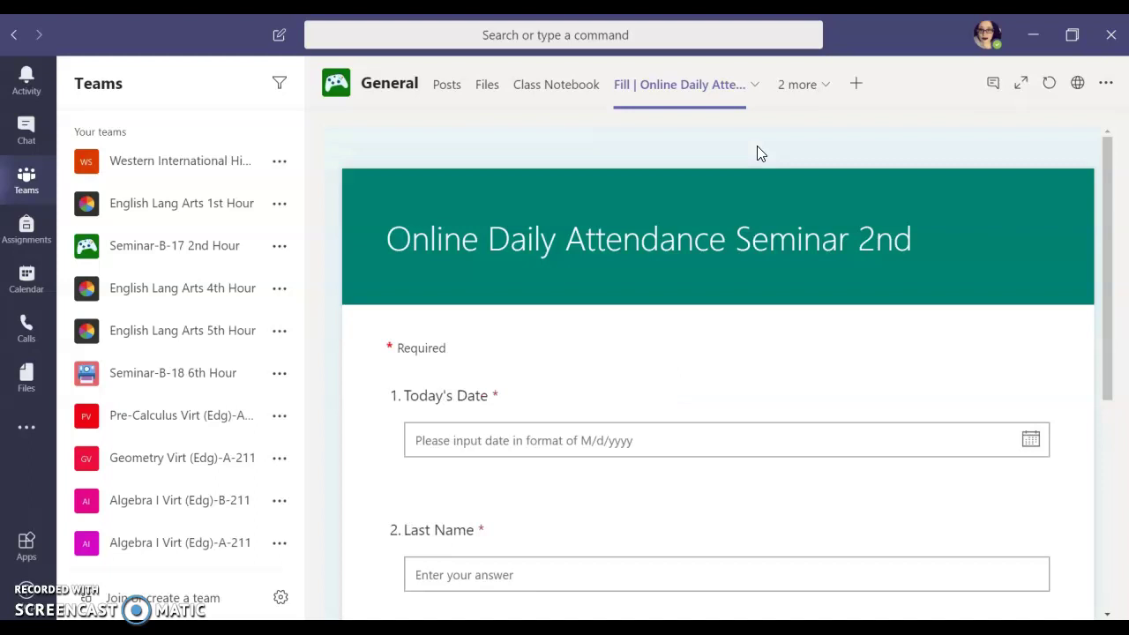
- Switch to Microsoft Teams in Chrome and open the General channel of the Seminar-B-17 2nd Hour team
click(208, 632)
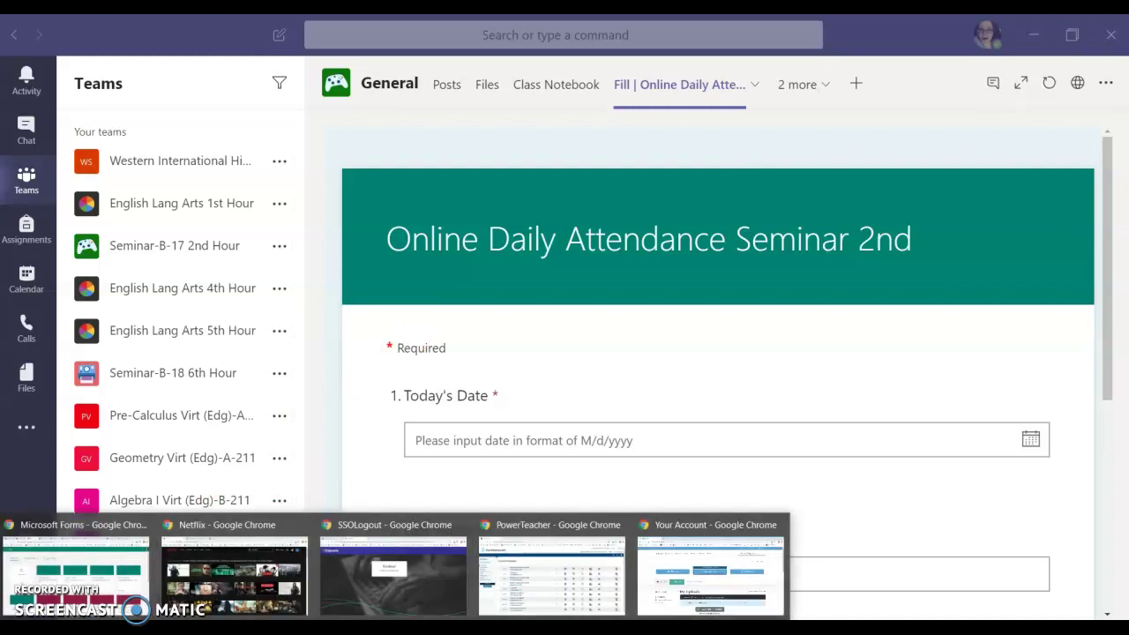
click(75, 574)
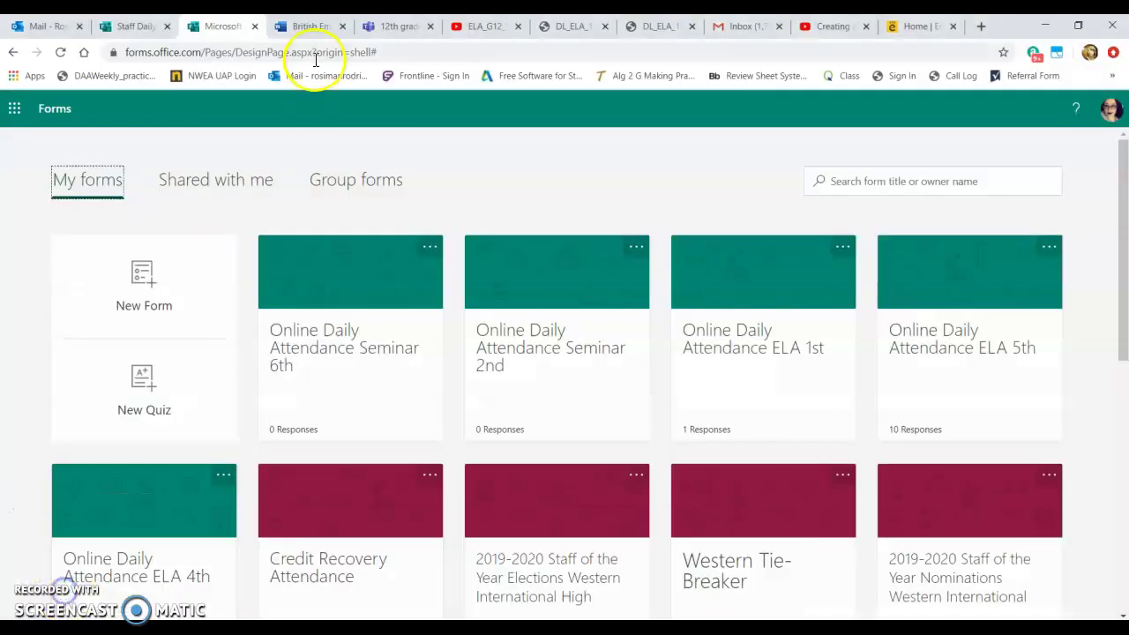
click(397, 26)
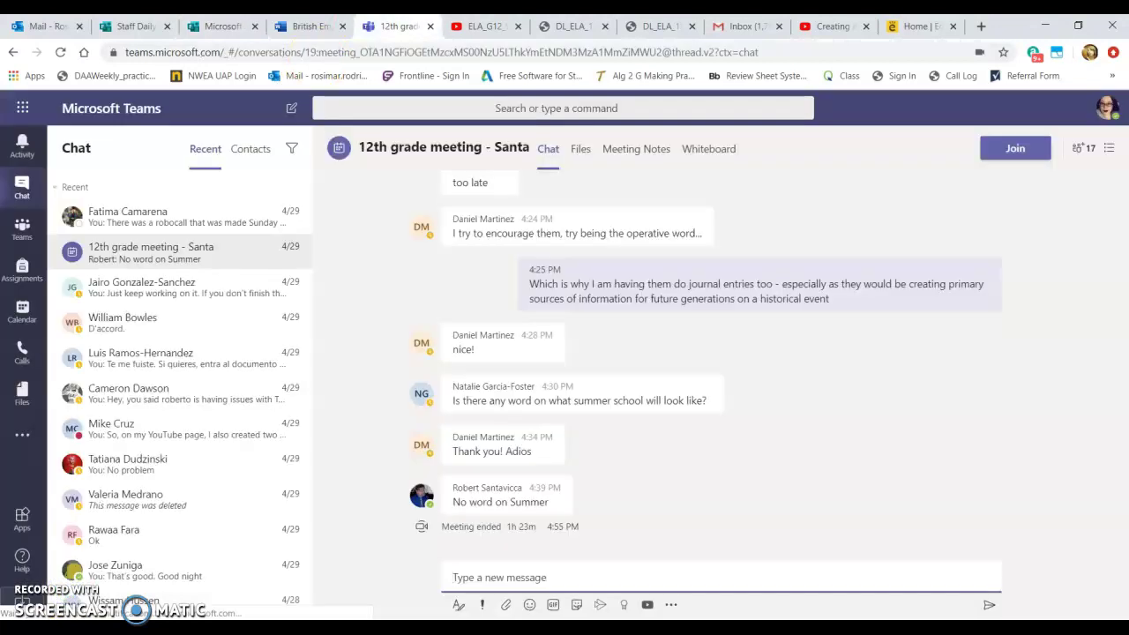
click(20, 233)
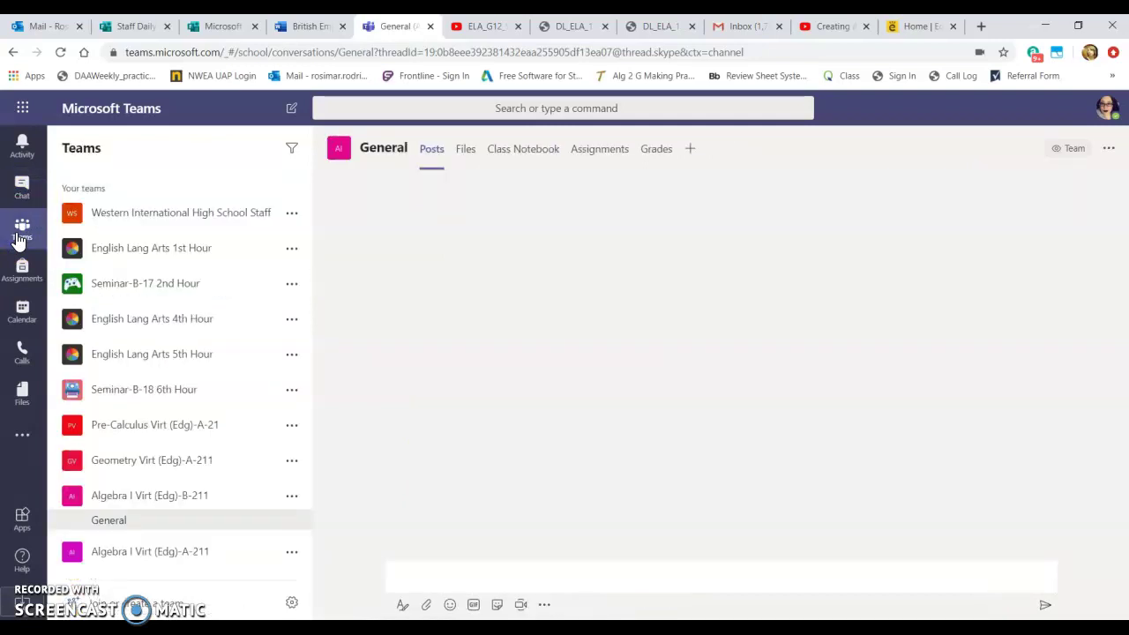
click(173, 288)
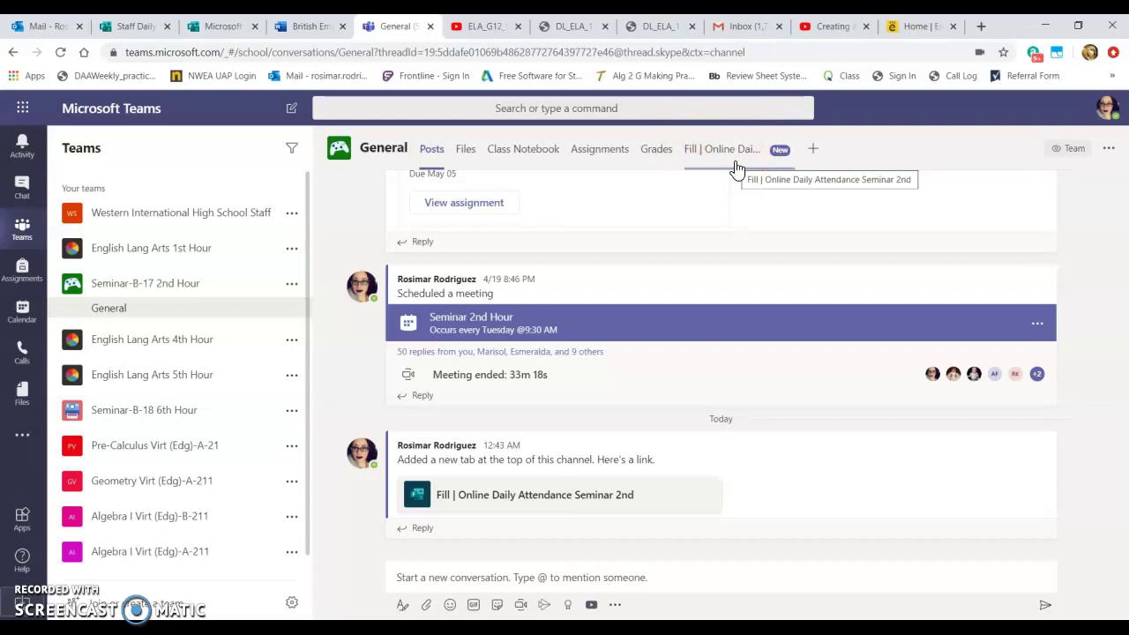
- Add the YouTube app to the team and start setting up a YouTube tab for the General channel
click(813, 148)
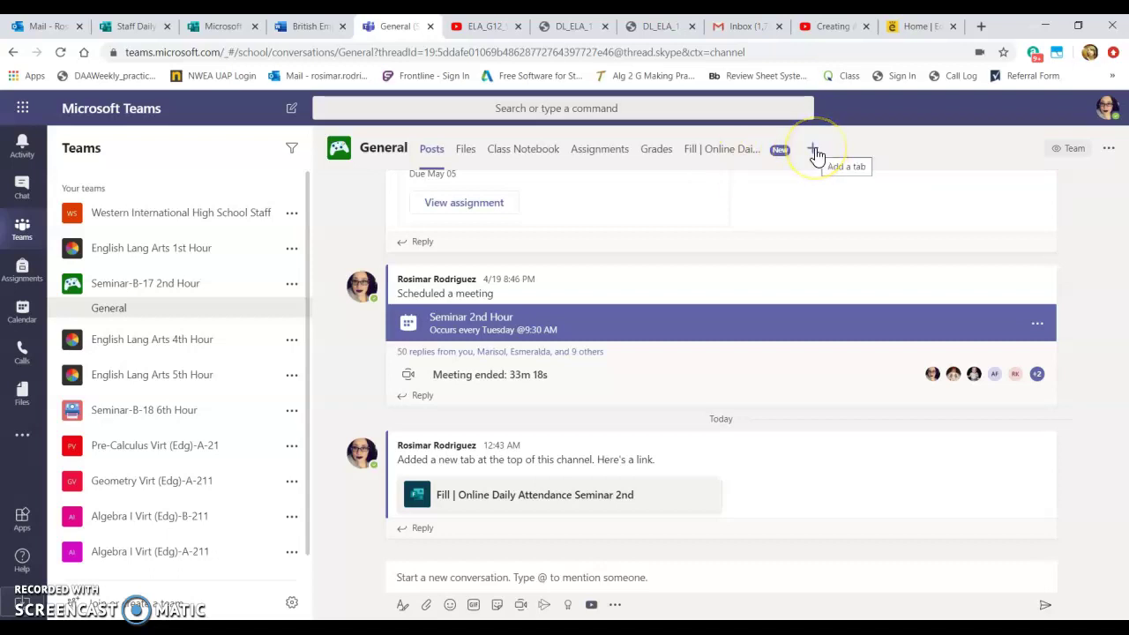
click(815, 149)
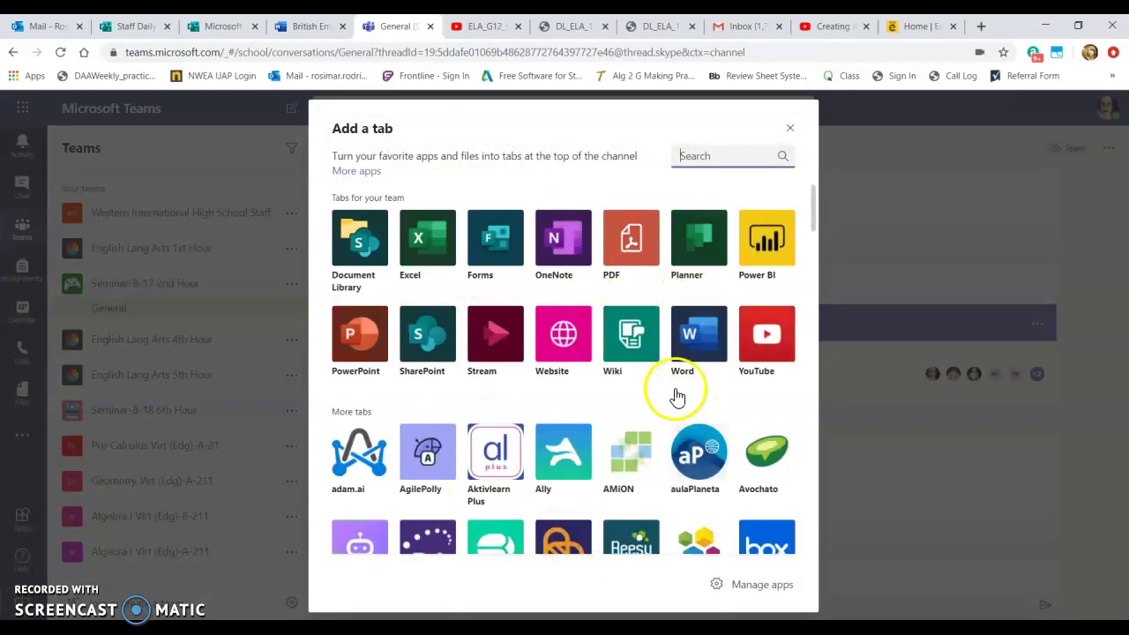
click(766, 337)
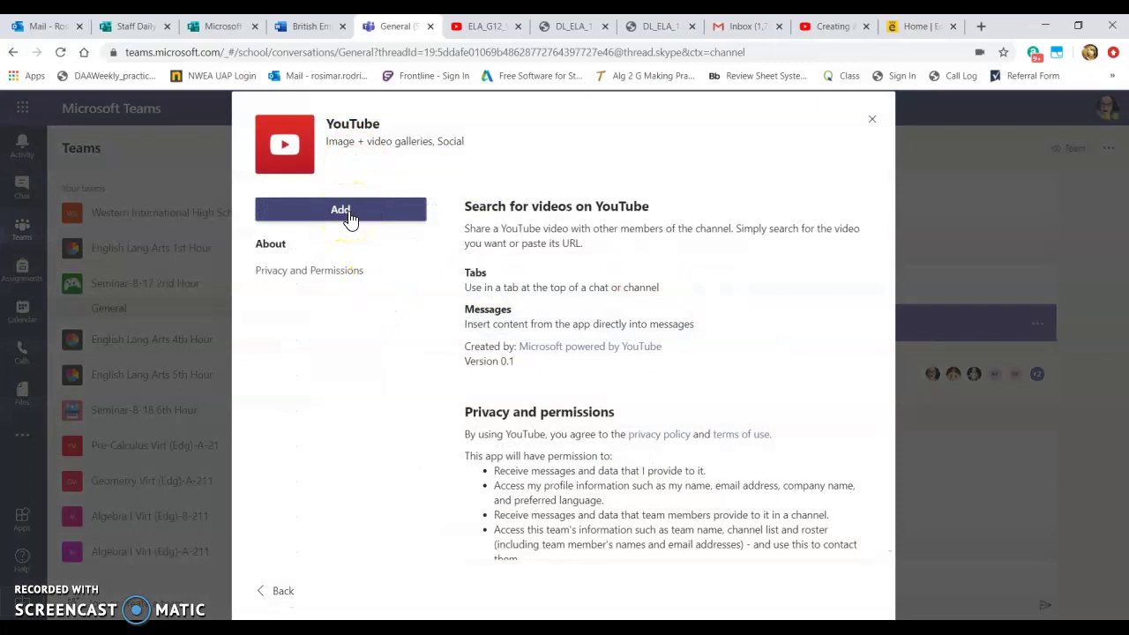
click(349, 217)
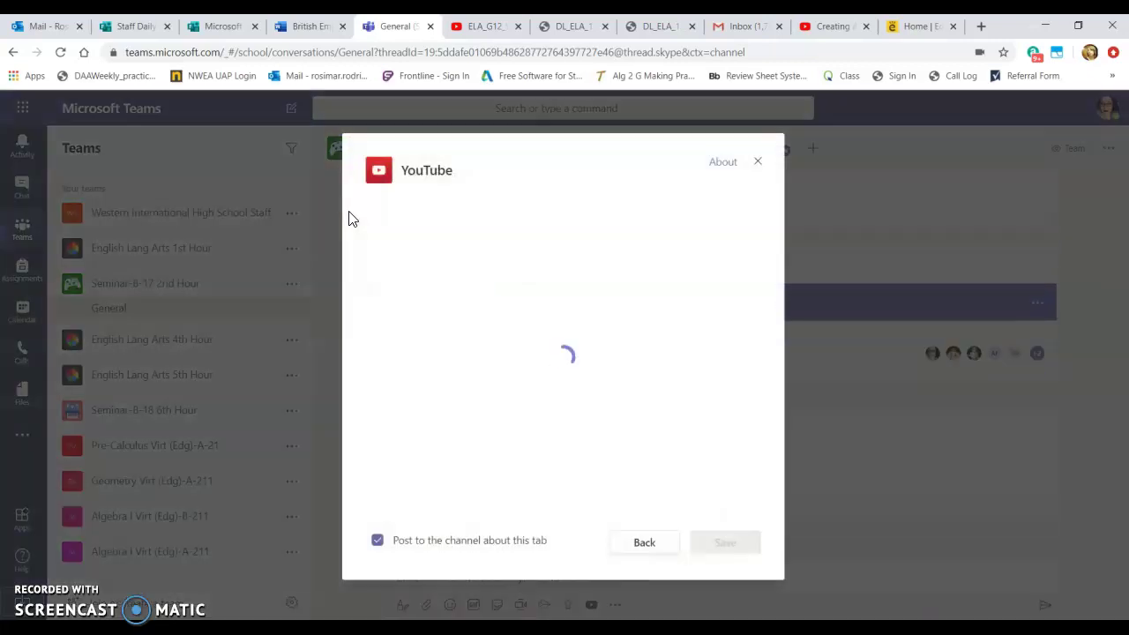
click(377, 213)
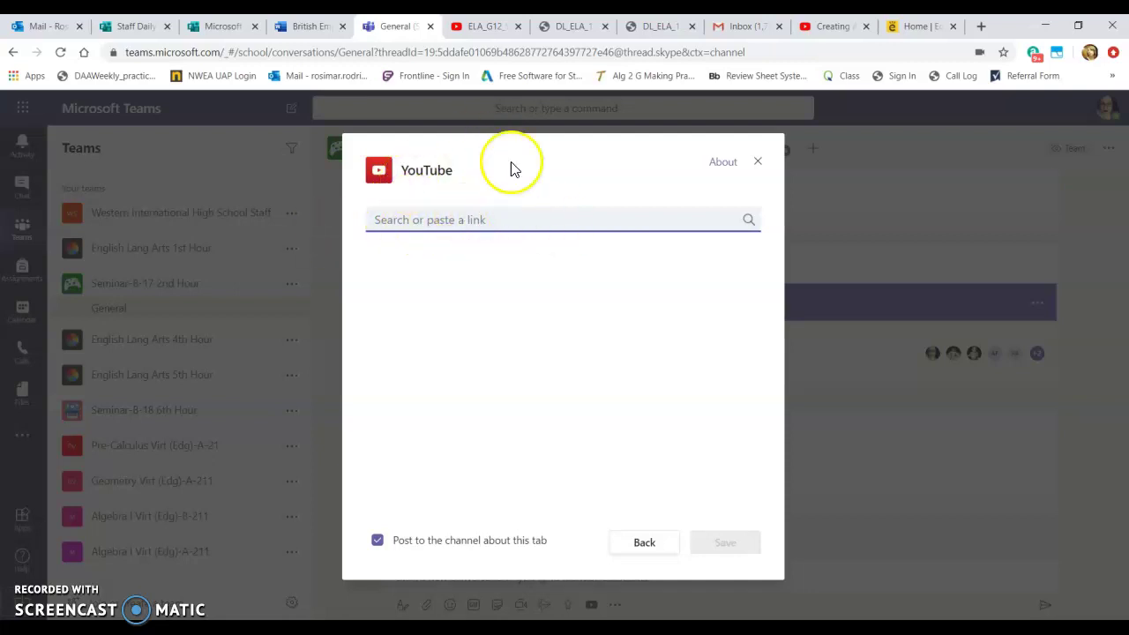
- Switch to YouTube, copy the share link of the ELA_G12_W2_L8 video, and return to the Teams tab setup
click(484, 25)
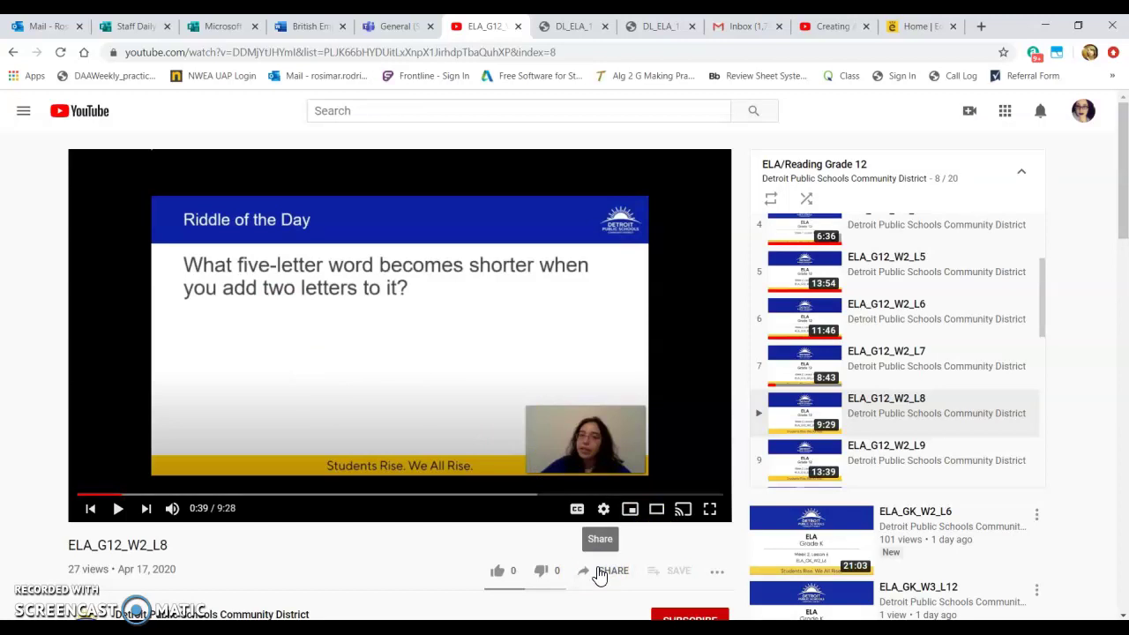
click(600, 573)
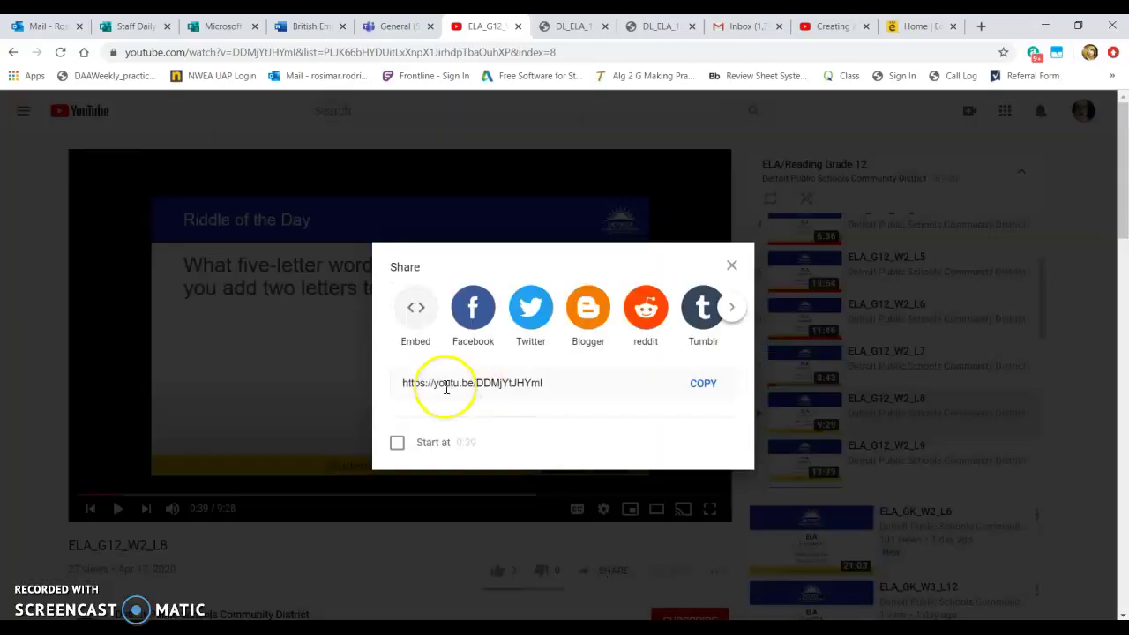
click(705, 385)
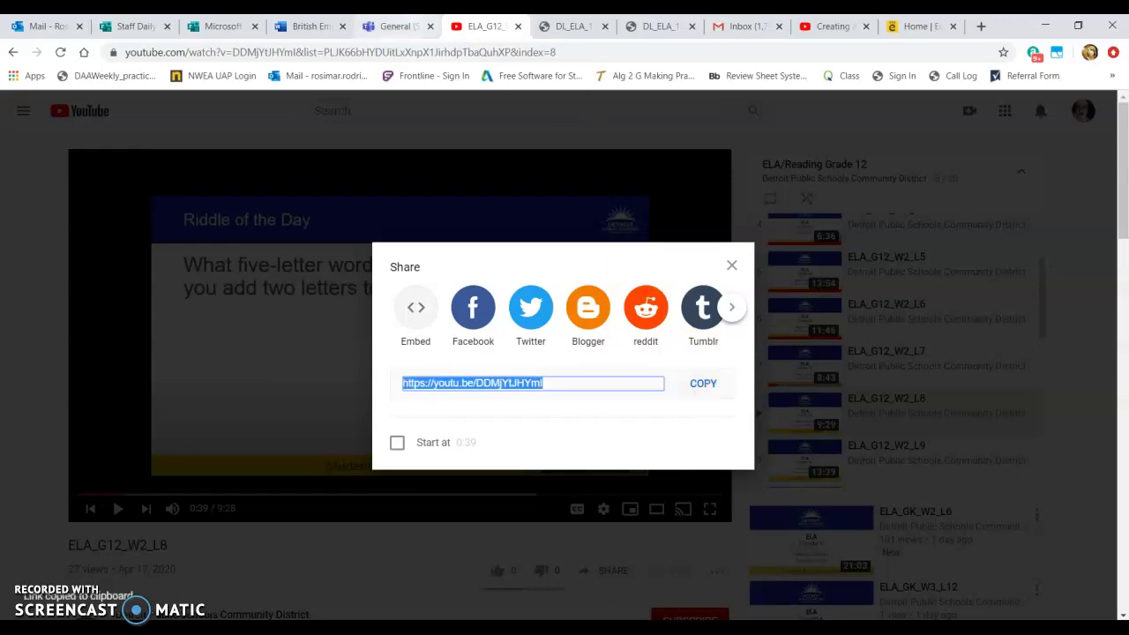
click(395, 27)
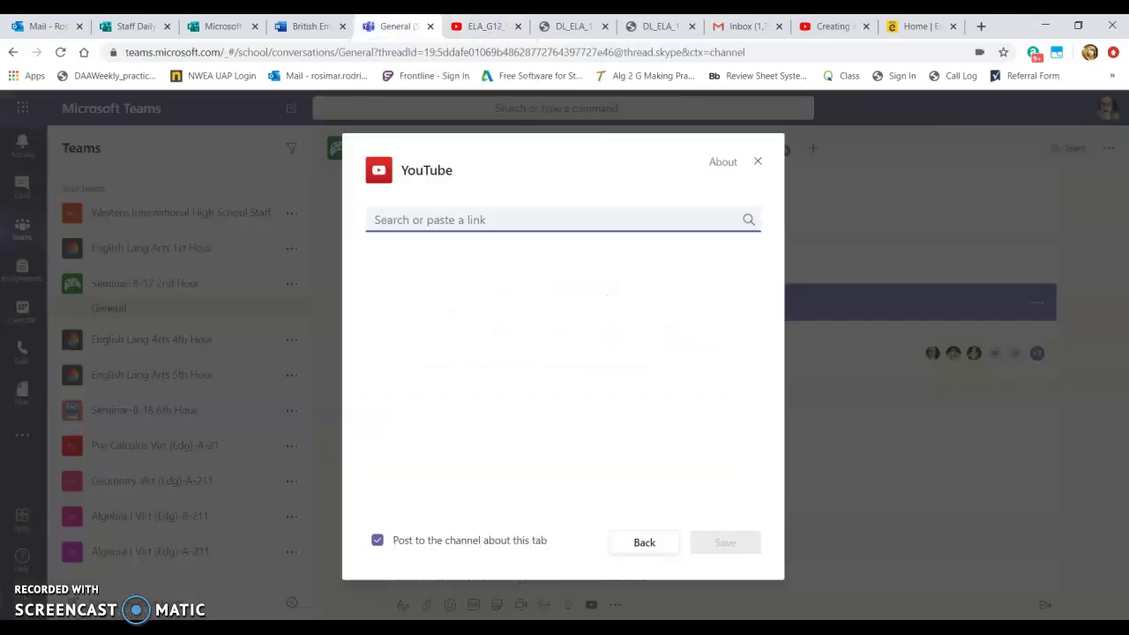
- Paste the video link into the YouTube tab setup, search for it, and select the ELA_G12_W2_L8 video
click(551, 219)
right_click(550, 219)
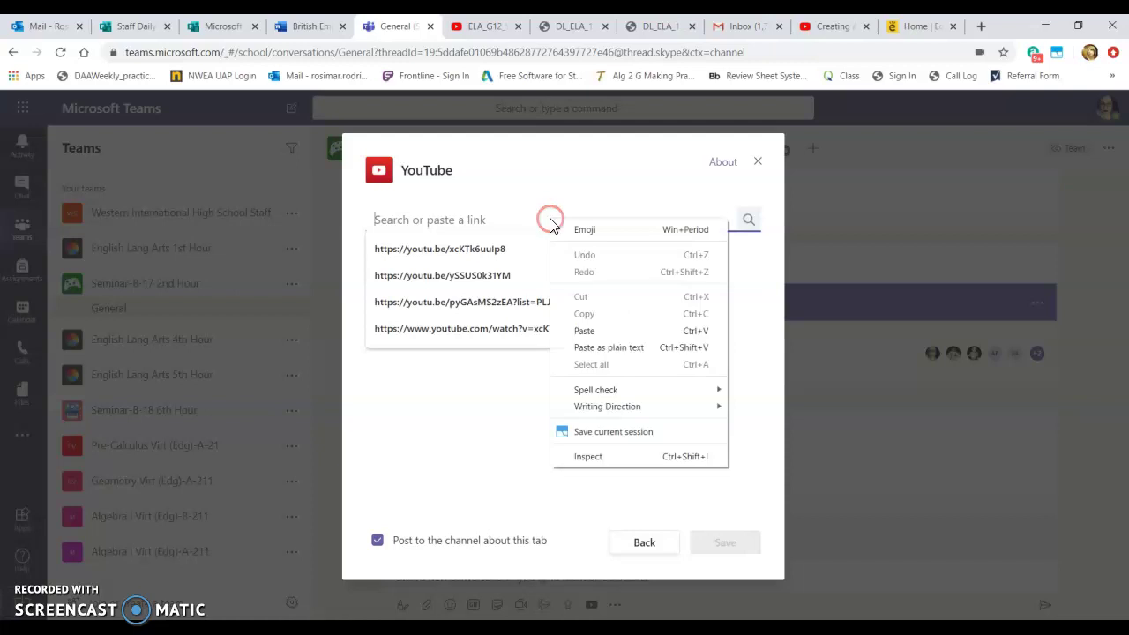
click(605, 330)
click(749, 219)
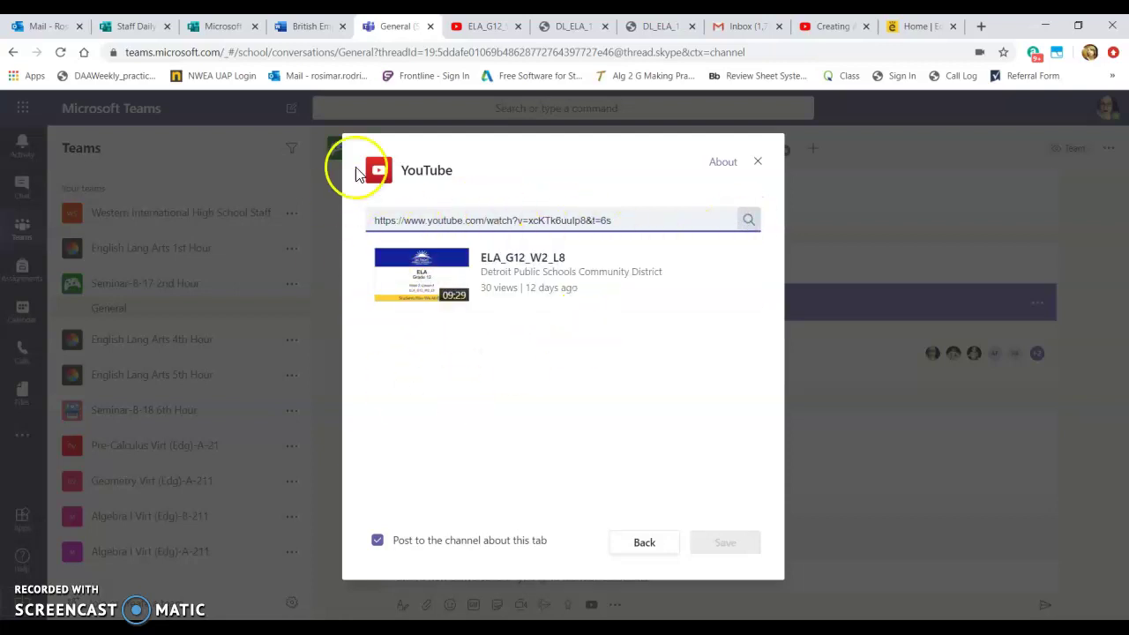
click(423, 278)
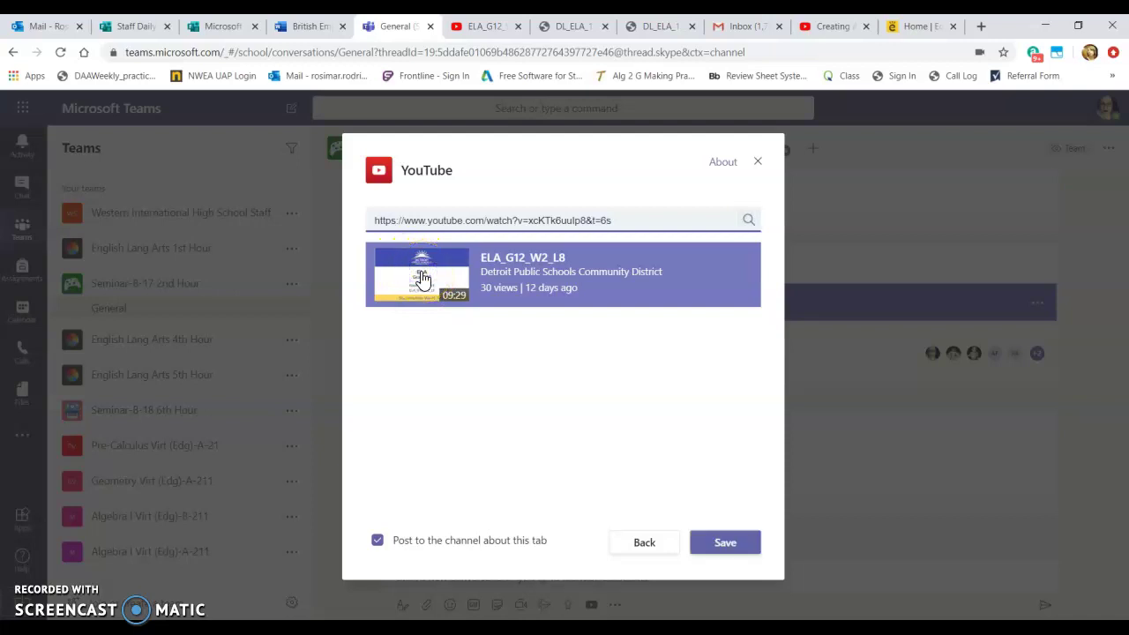
- Leave the YouTube tab setup without adding the video and close the tab gallery
click(724, 547)
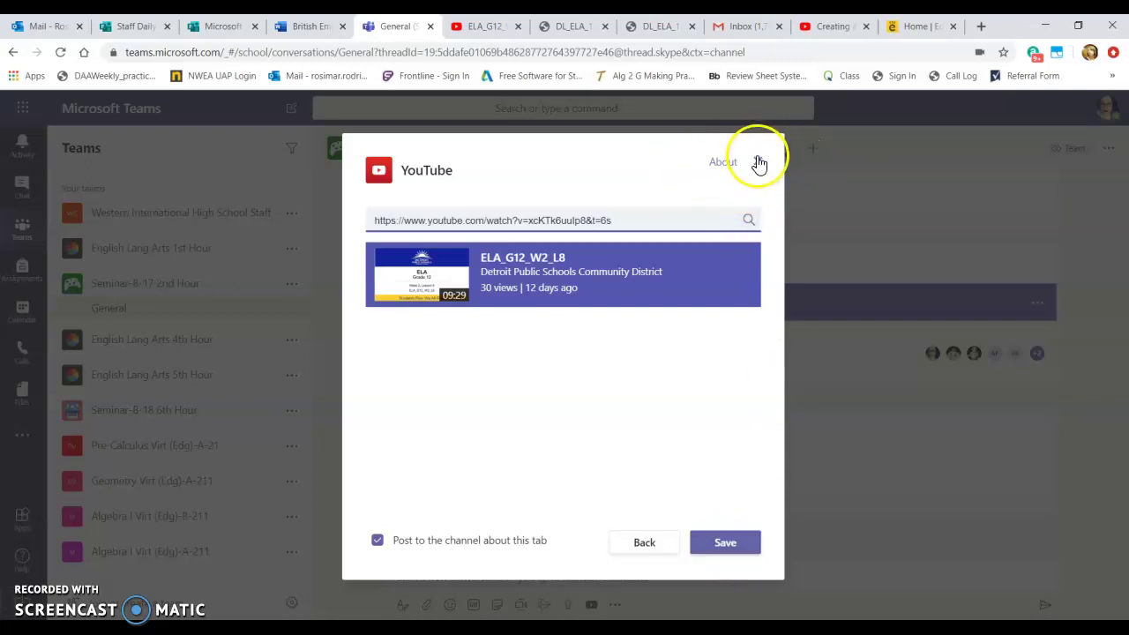
click(639, 547)
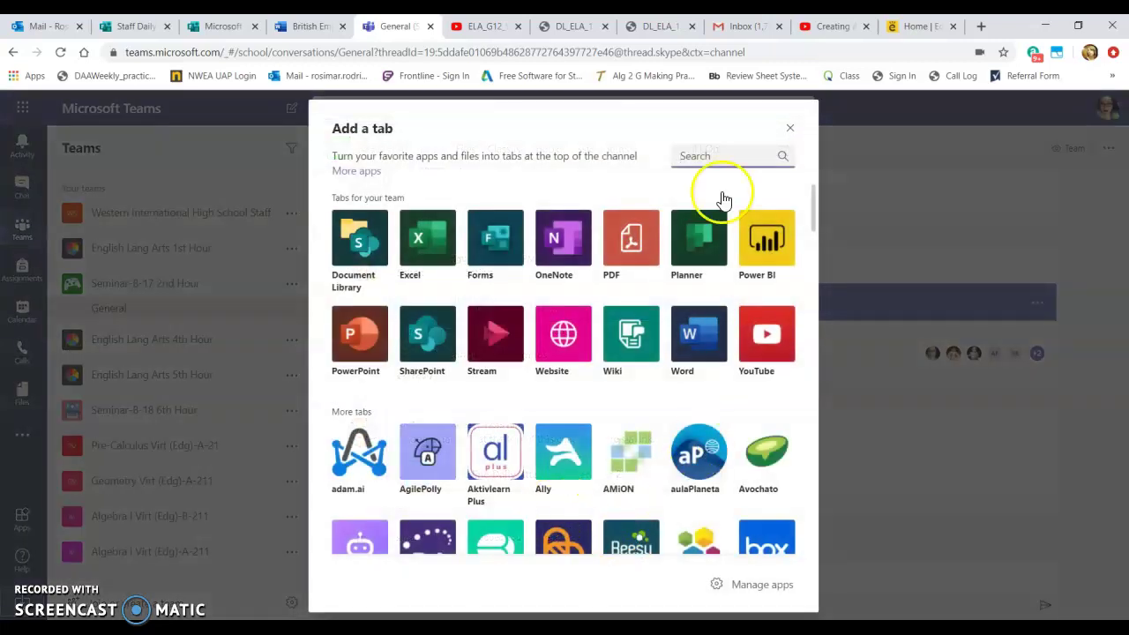
click(791, 129)
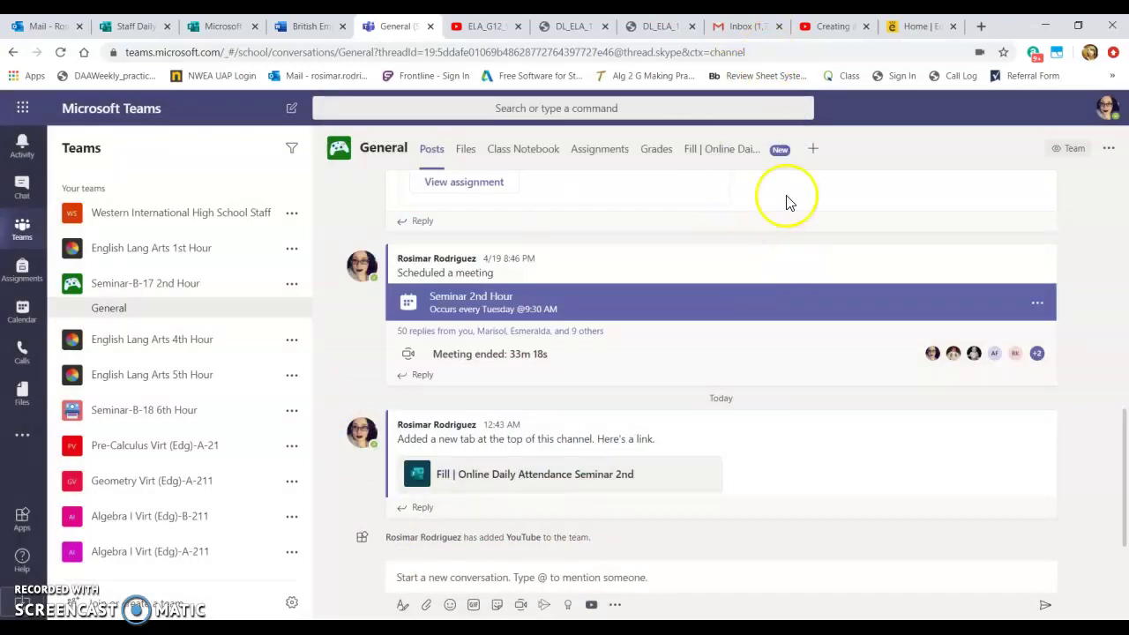
- Open the Online Daily Attendance Seminar 2nd form tab and review its questions from title to submission
click(746, 150)
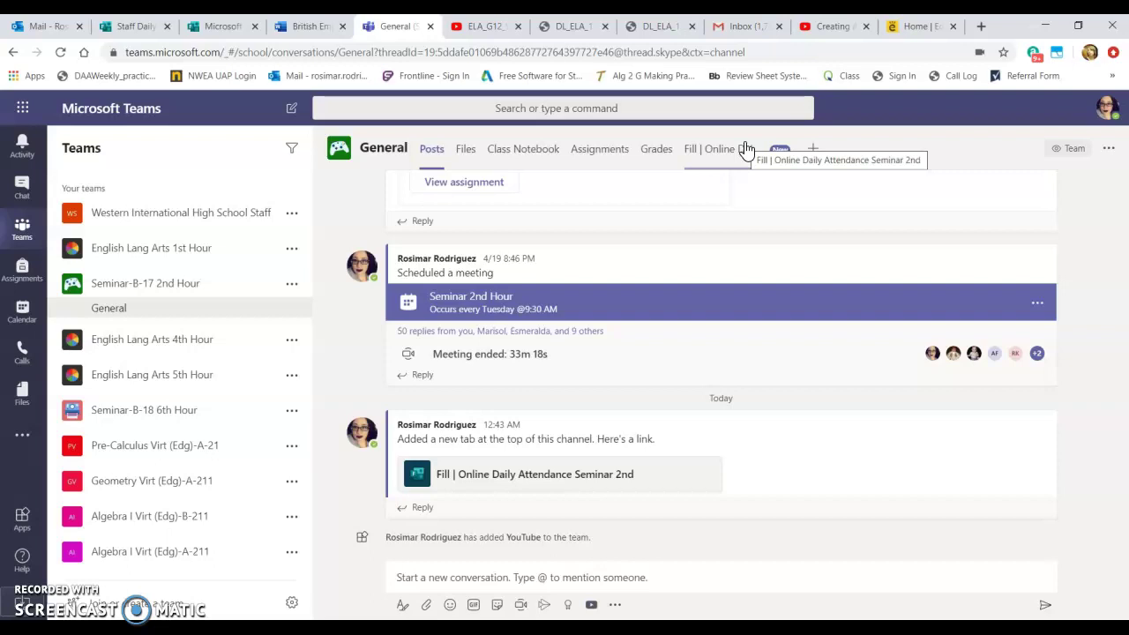
click(745, 150)
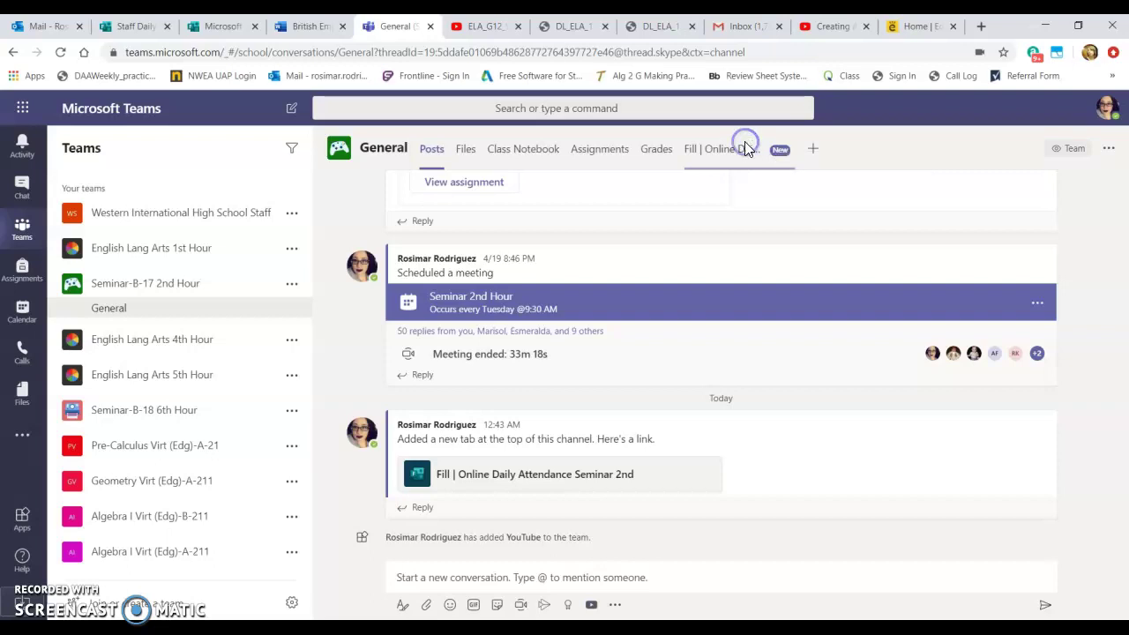
click(435, 526)
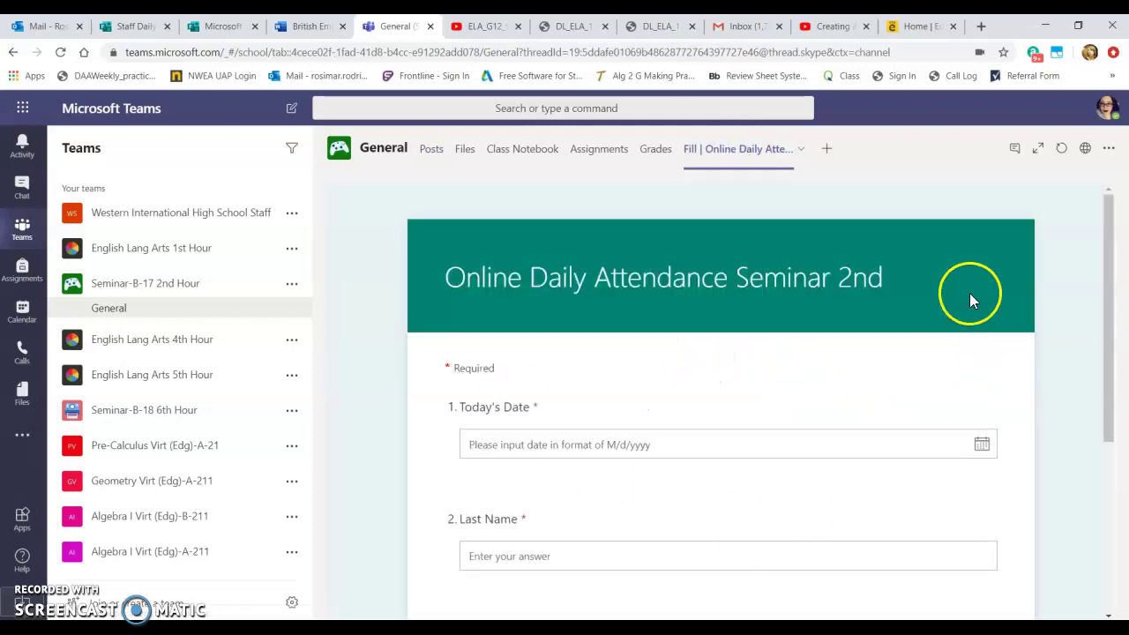
scroll(630, 457, down, 1)
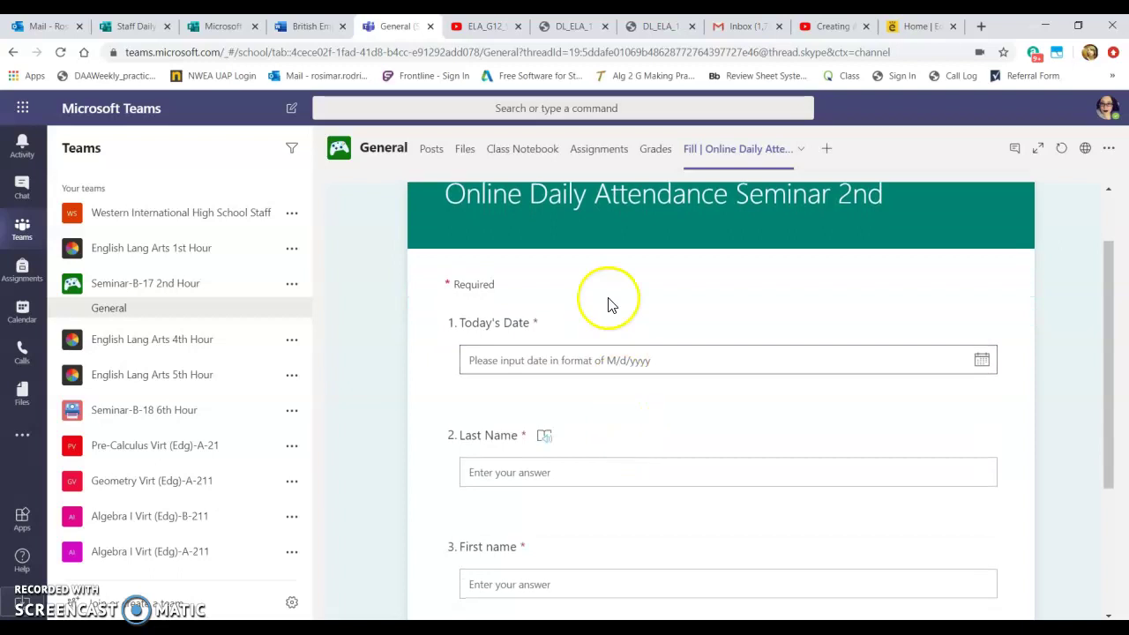
scroll(639, 535, up, 1)
scroll(638, 535, down, 3)
scroll(639, 535, down, 1)
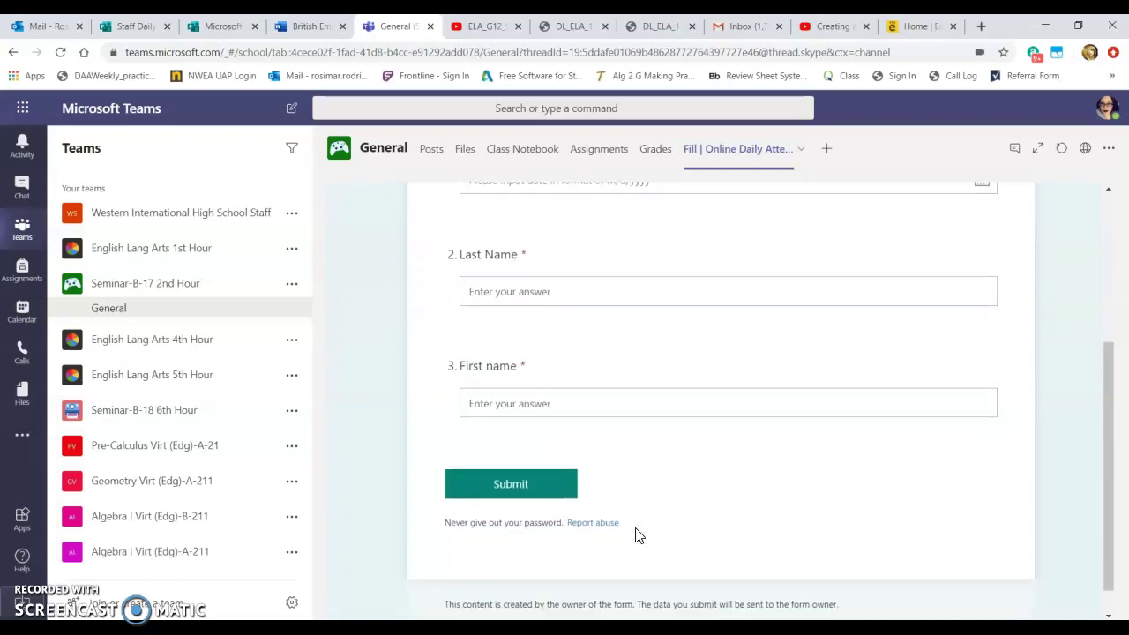
scroll(435, 508, up, 3)
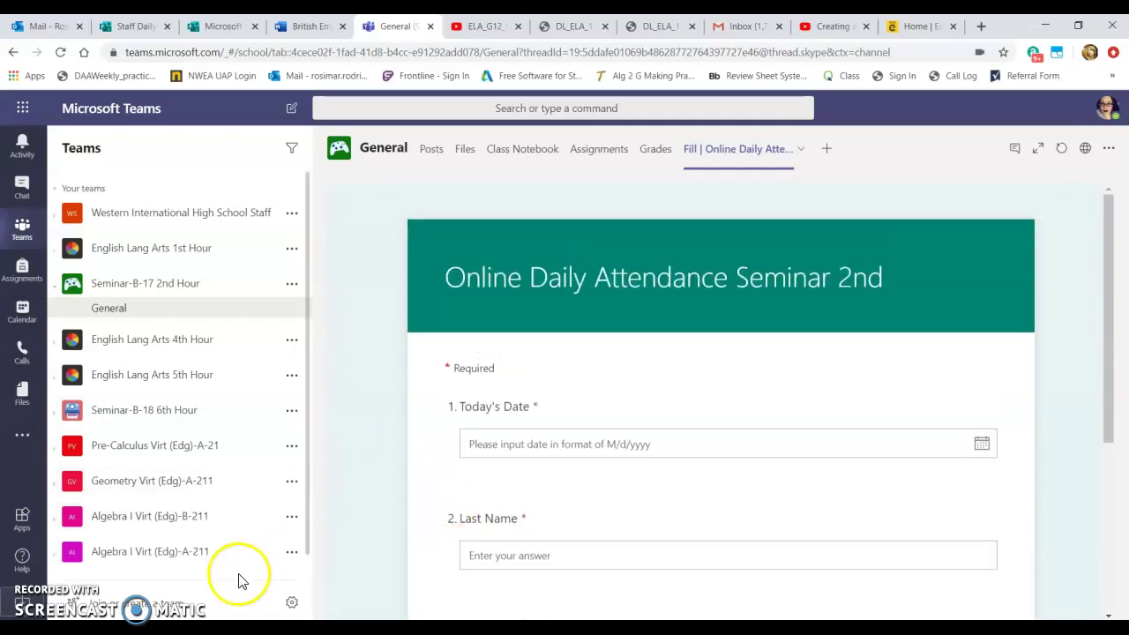